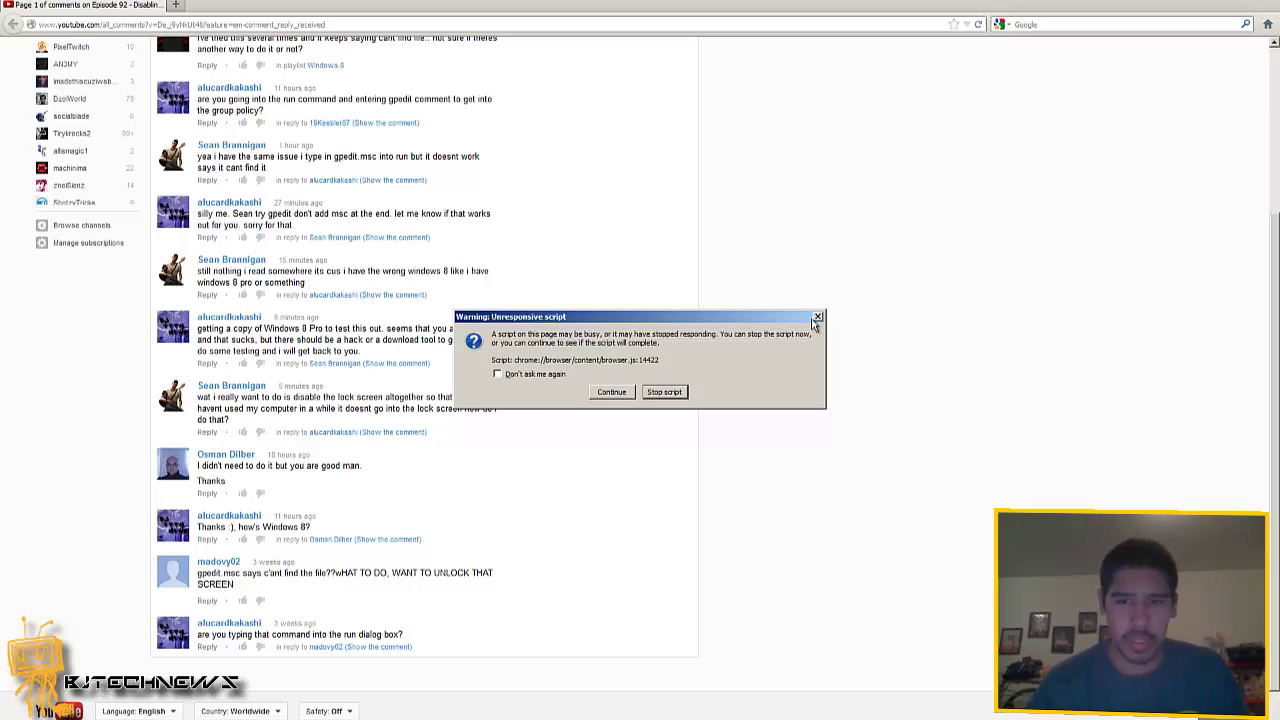
# - Dismiss the unresponsive script warning on the YouTube comments page and scroll back up
pyautogui.click(816, 318)
pyautogui.scroll(3, 806, 349)
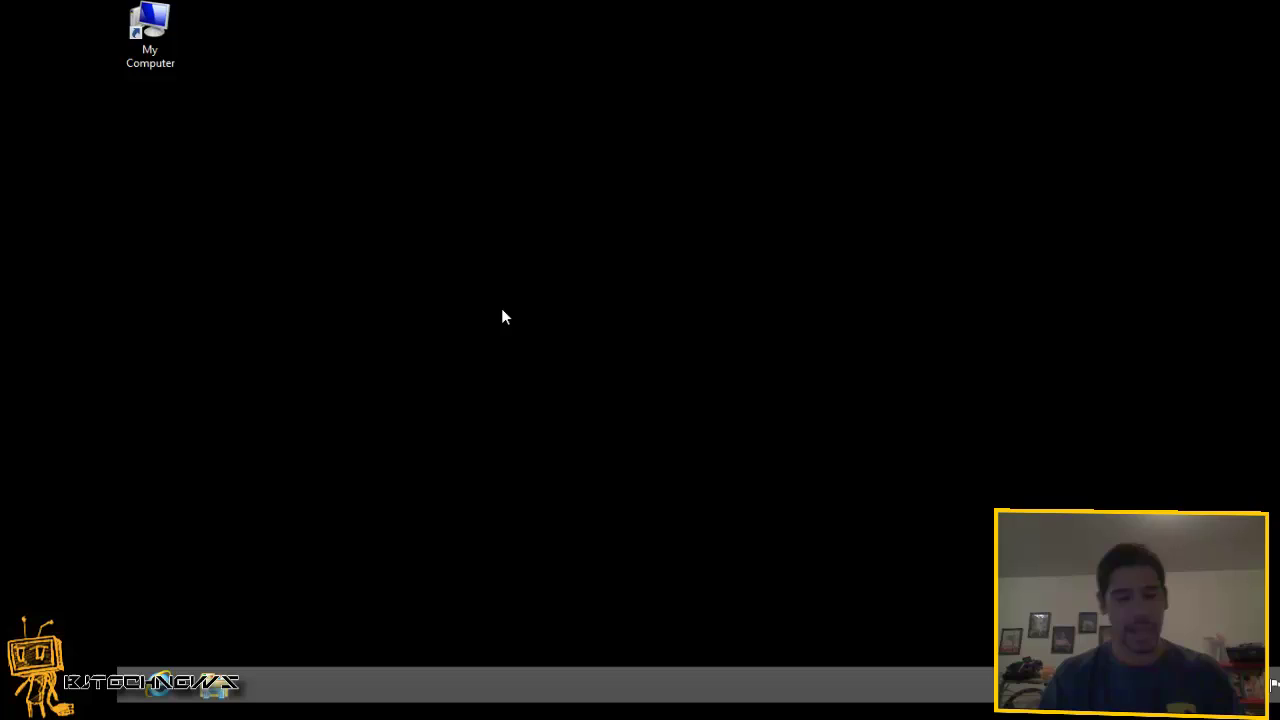
# - Run gpedit.msc from the Run box to launch the Local Group Policy Editor
pyautogui.press('super+r')
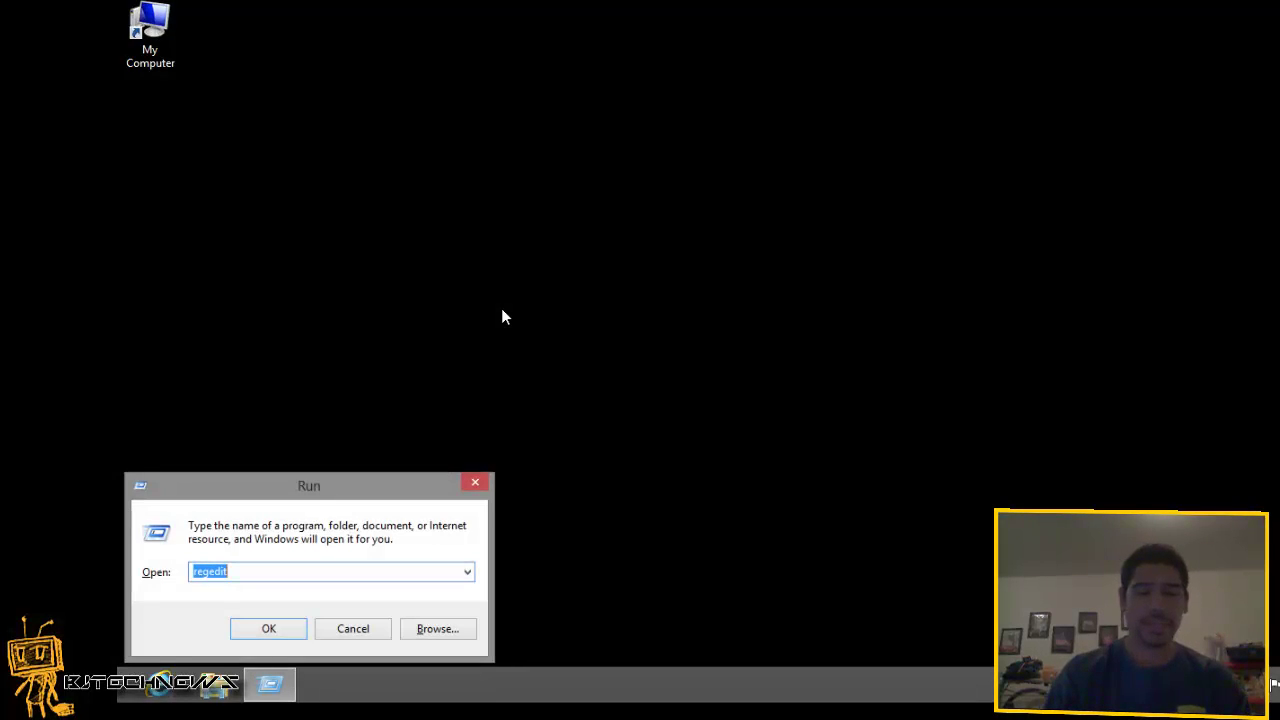
pyautogui.write('gped')
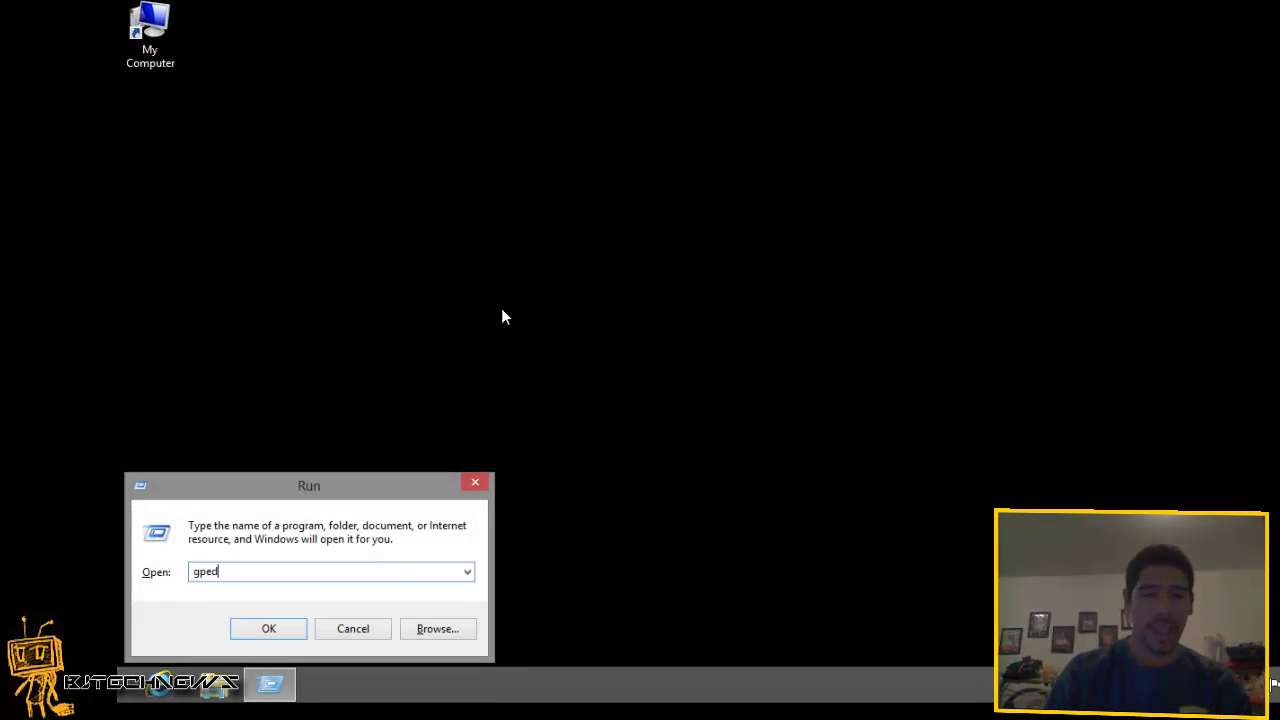
pyautogui.write('it.msc')
pyautogui.press('Return')
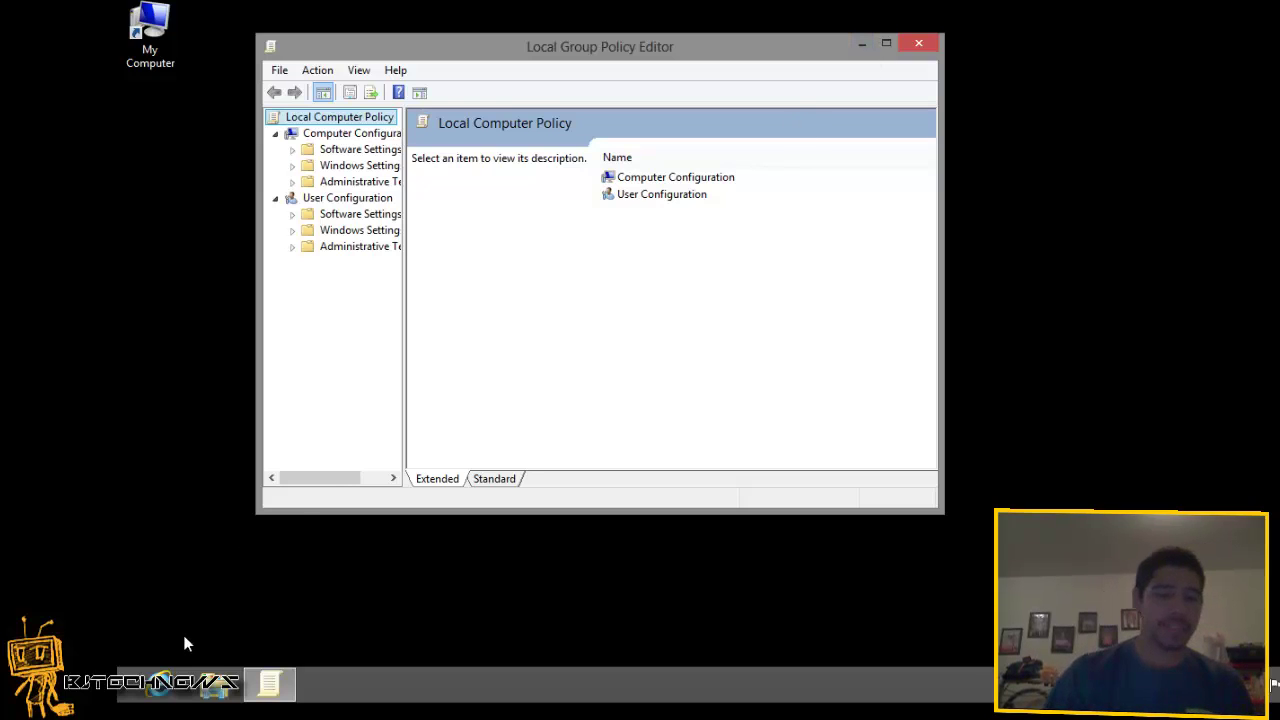
pyautogui.moveTo(125, 698)
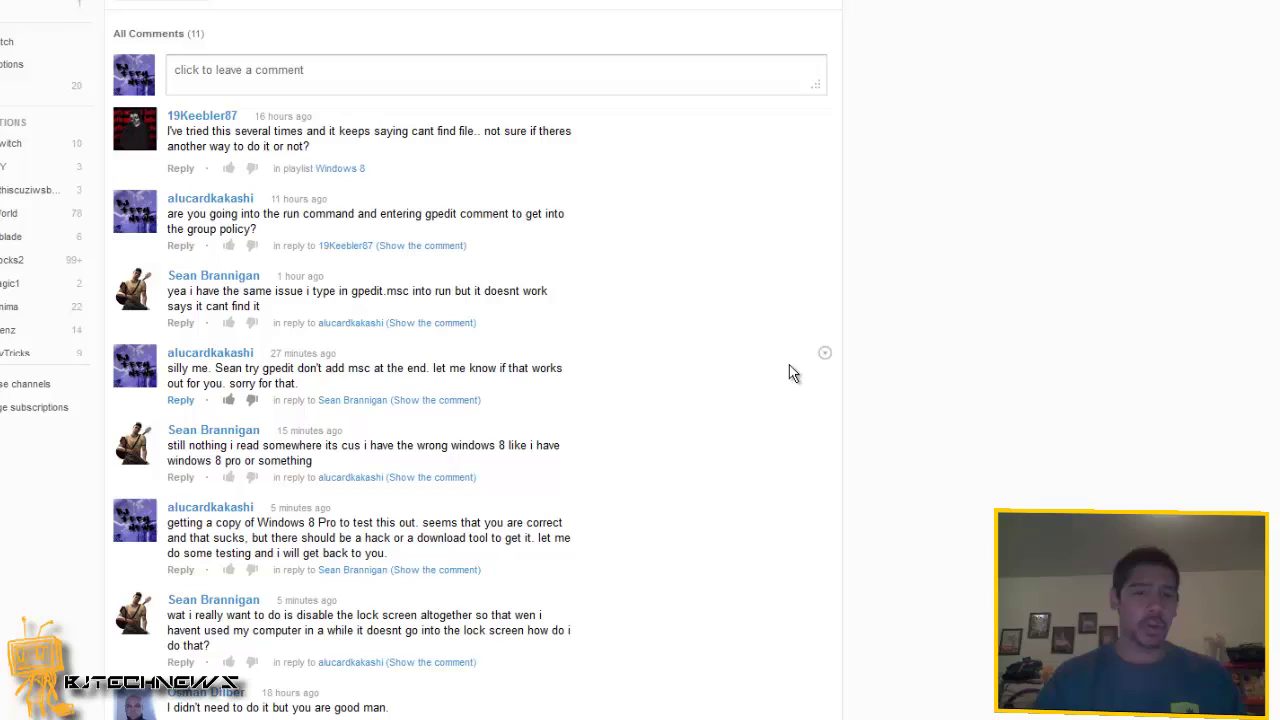
pyautogui.scroll(-3, 737, 398)
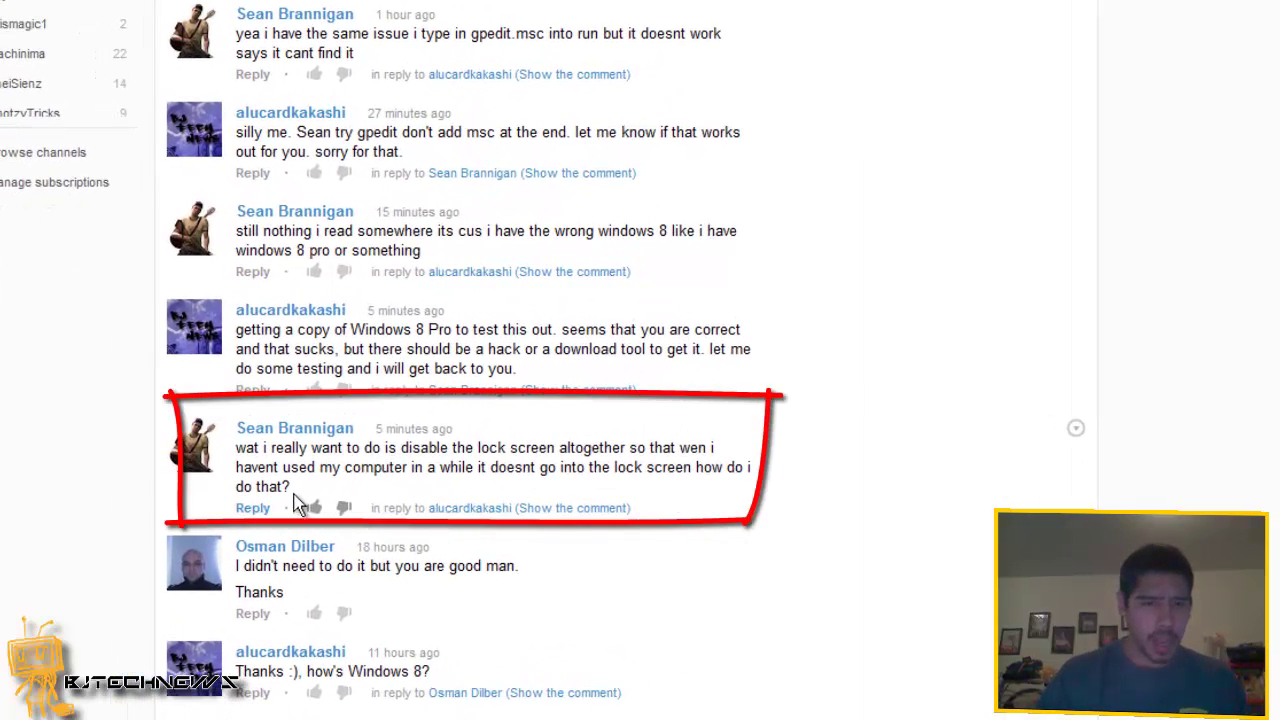
pyautogui.moveTo(303, 488); pyautogui.dragTo(237, 452)
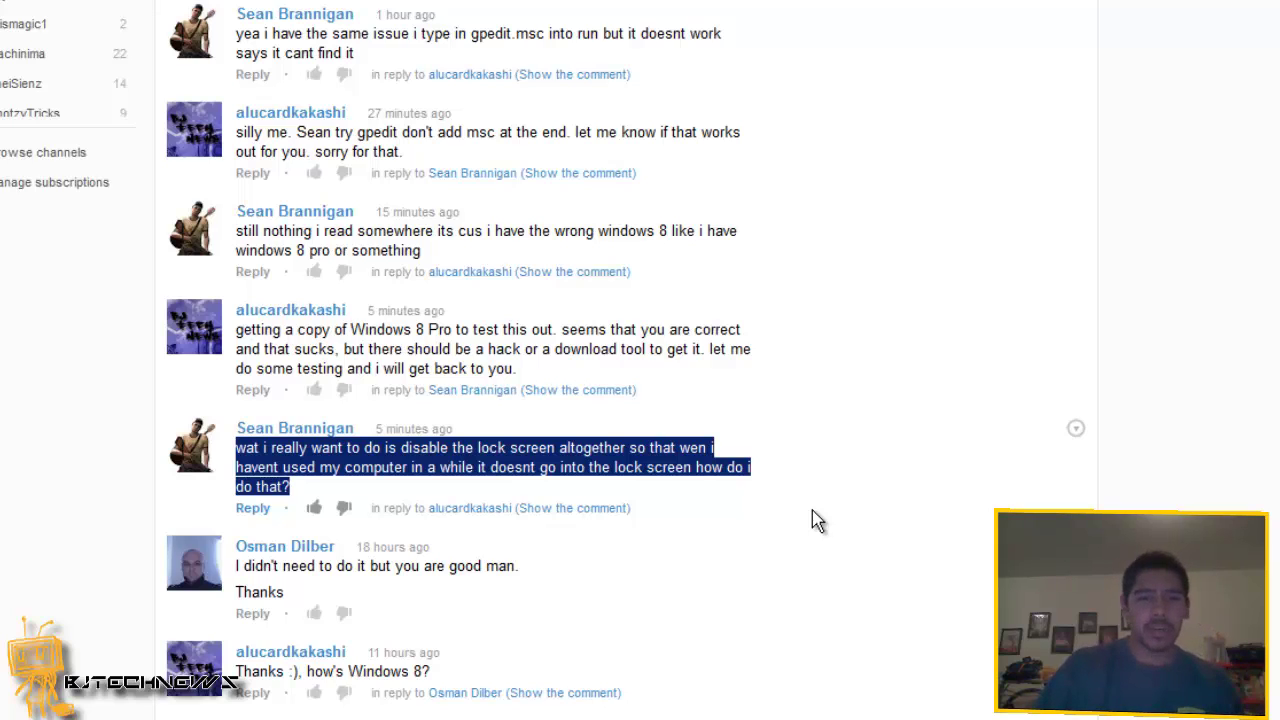
pyautogui.click(815, 519)
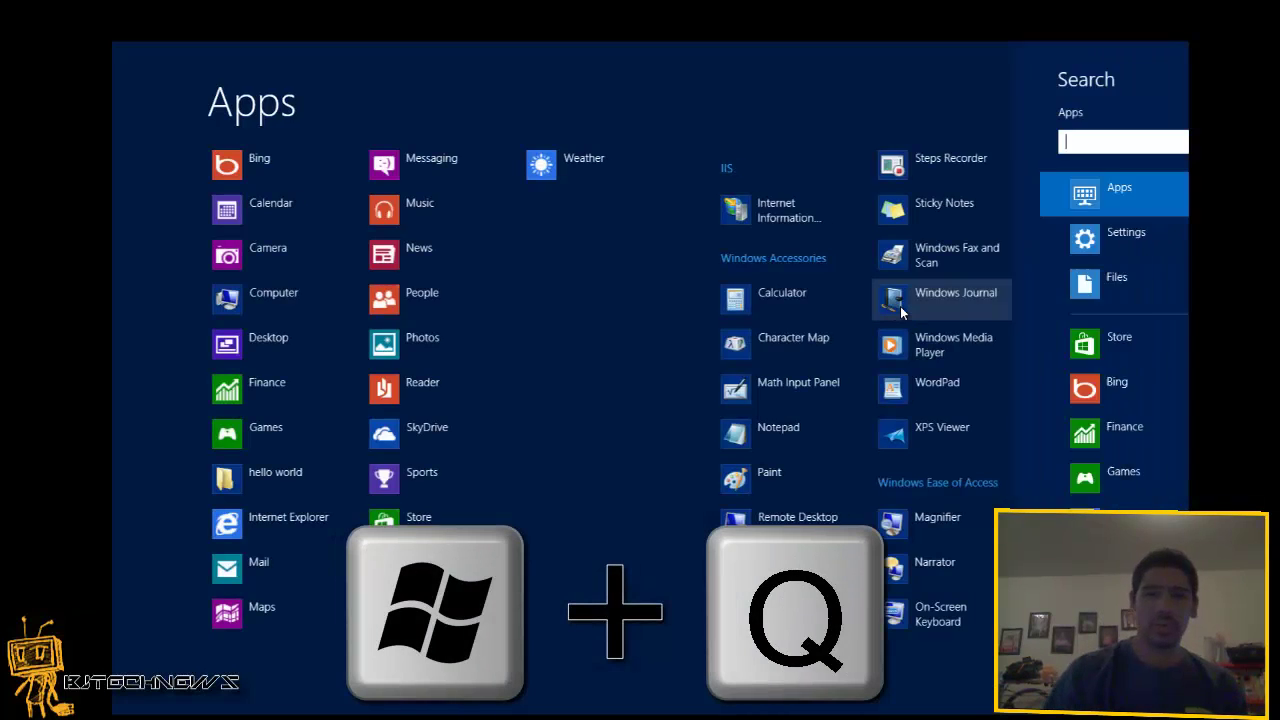
# - Search for regedit and launch the result as administrator
pyautogui.write('re')
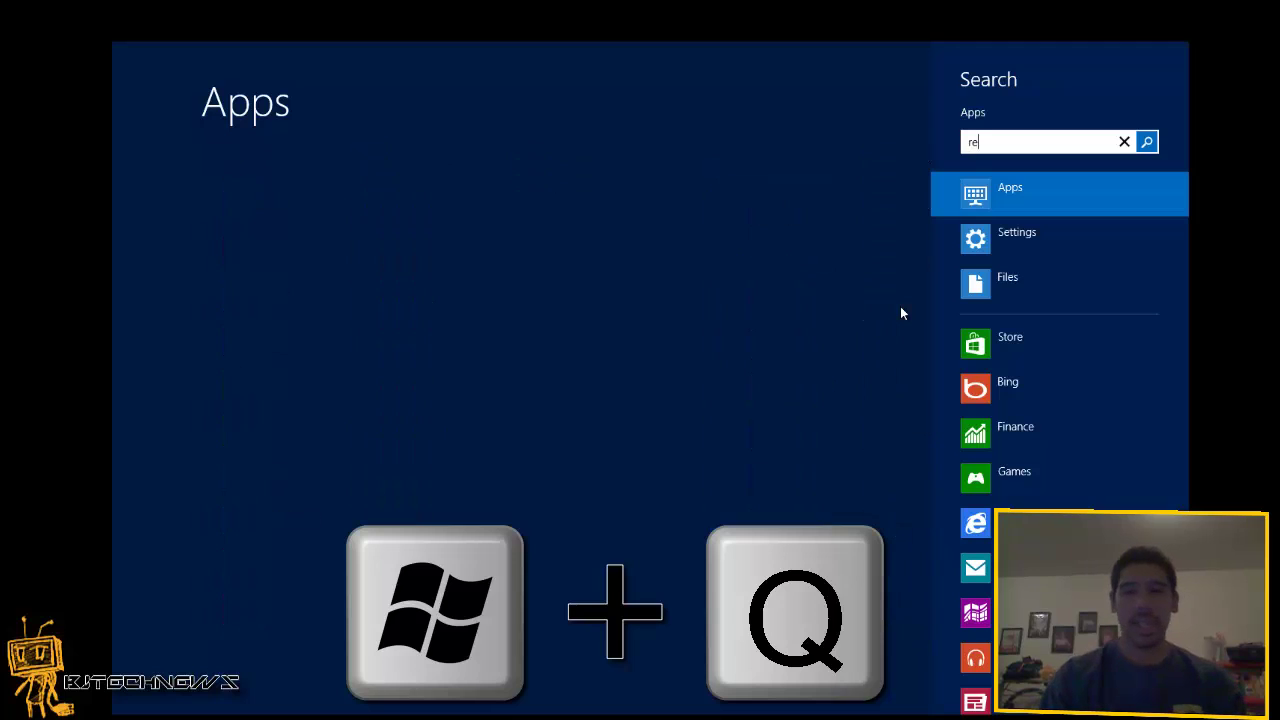
pyautogui.write('gedit')
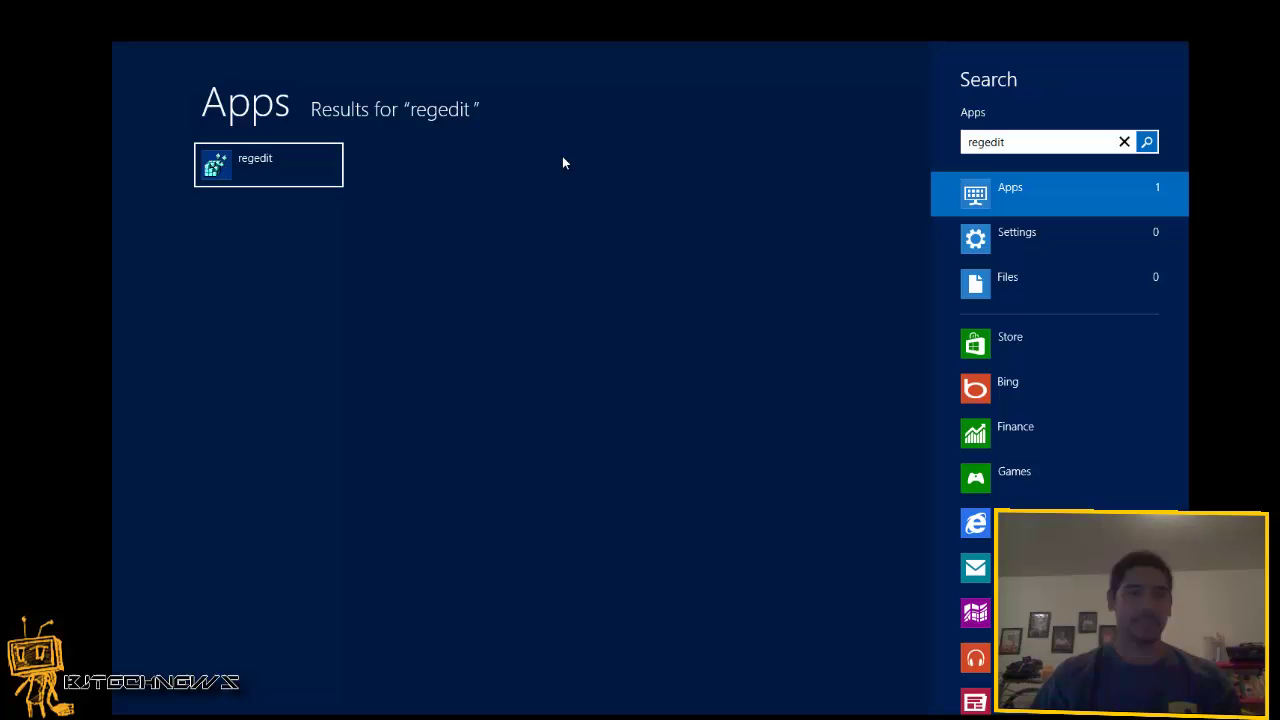
pyautogui.rightClick(263, 173)
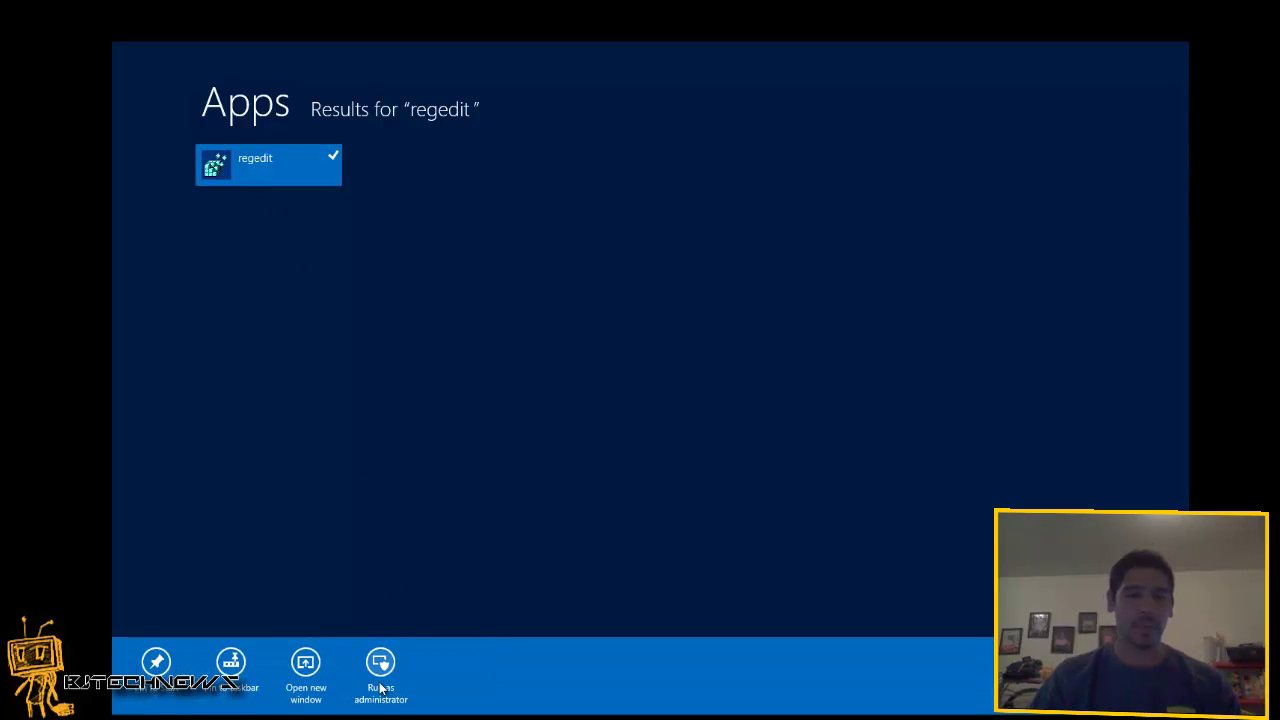
pyautogui.click(381, 688)
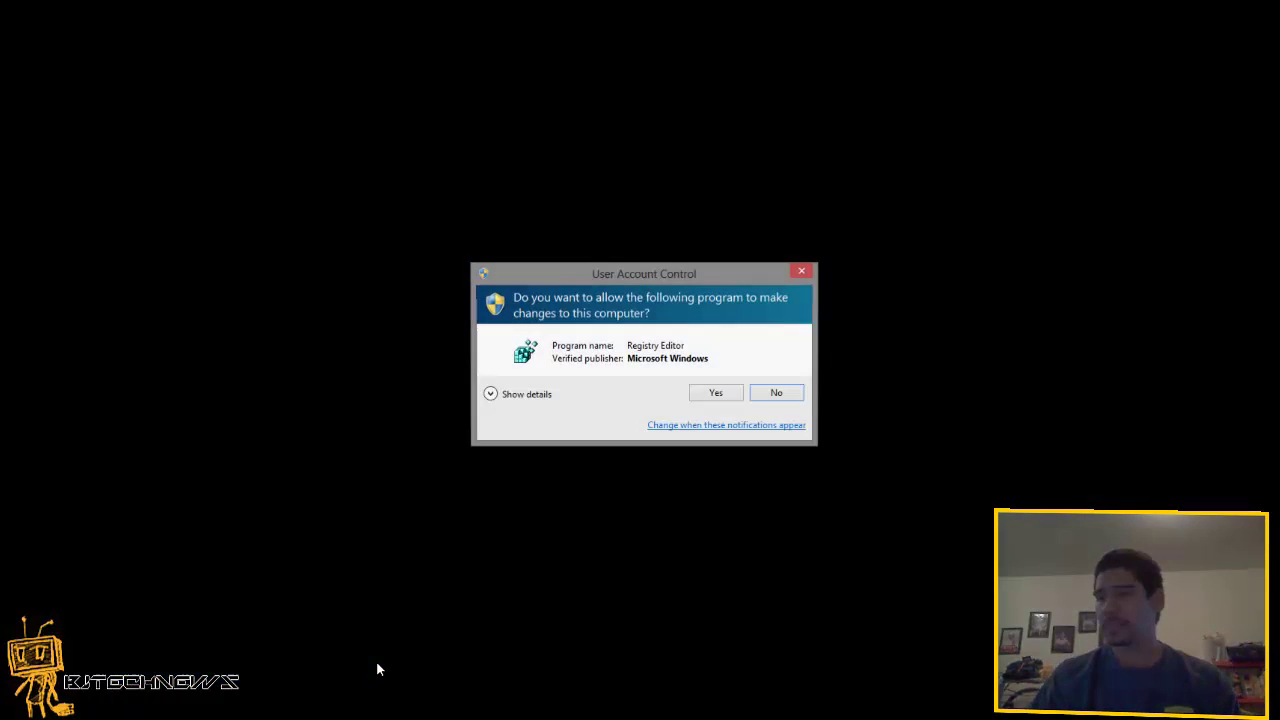
# - Allow Registry Editor at the UAC prompt and expand HKEY_LOCAL_MACHINE down to SOFTWARE
pyautogui.click(718, 394)
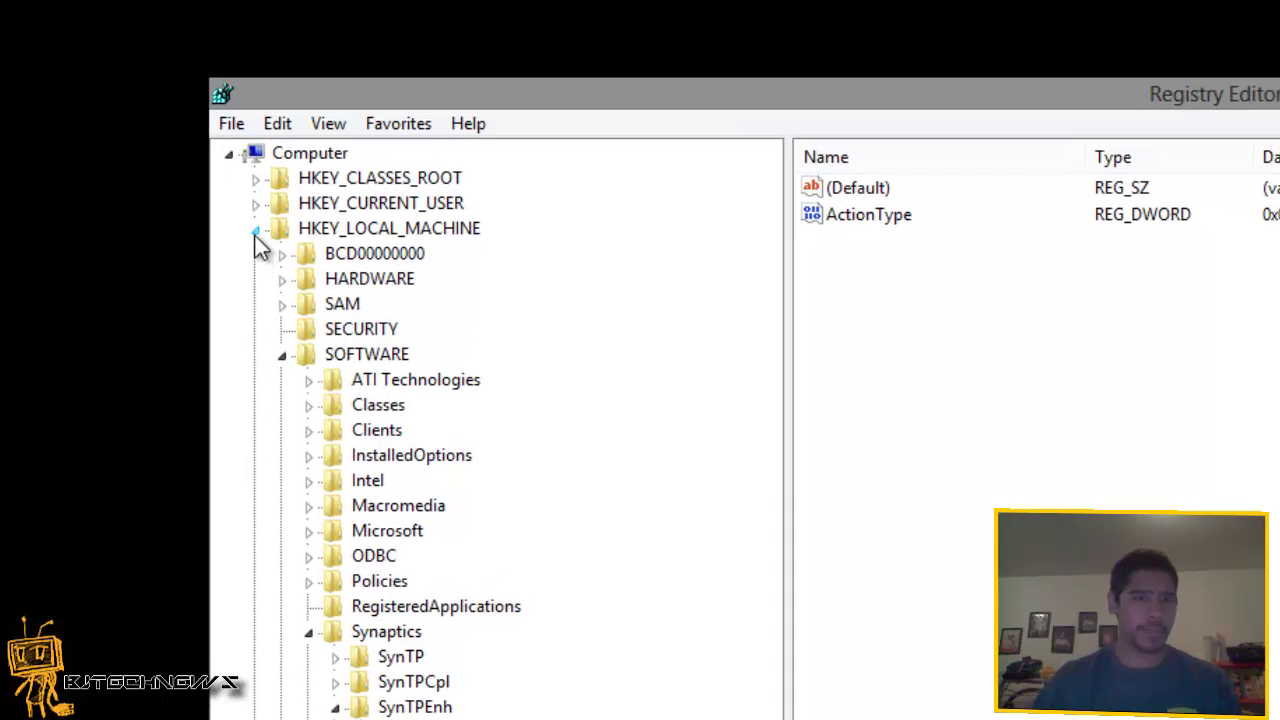
pyautogui.click(255, 232)
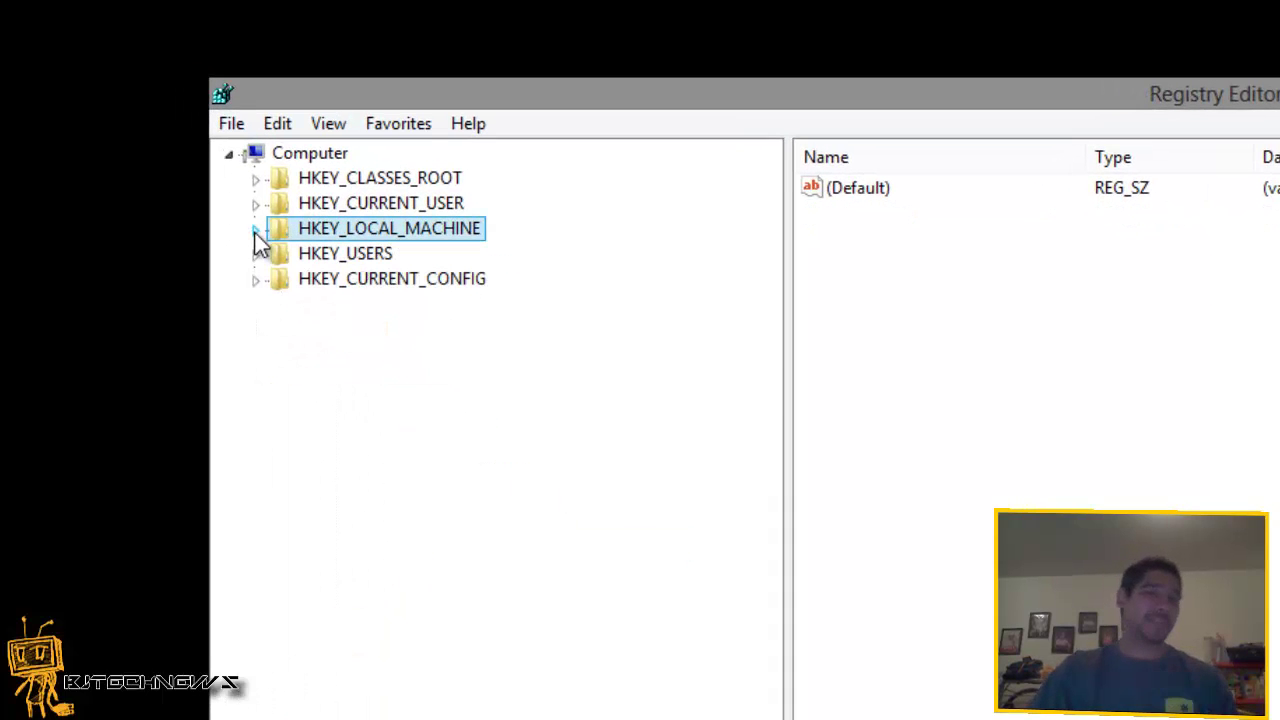
pyautogui.click(255, 230)
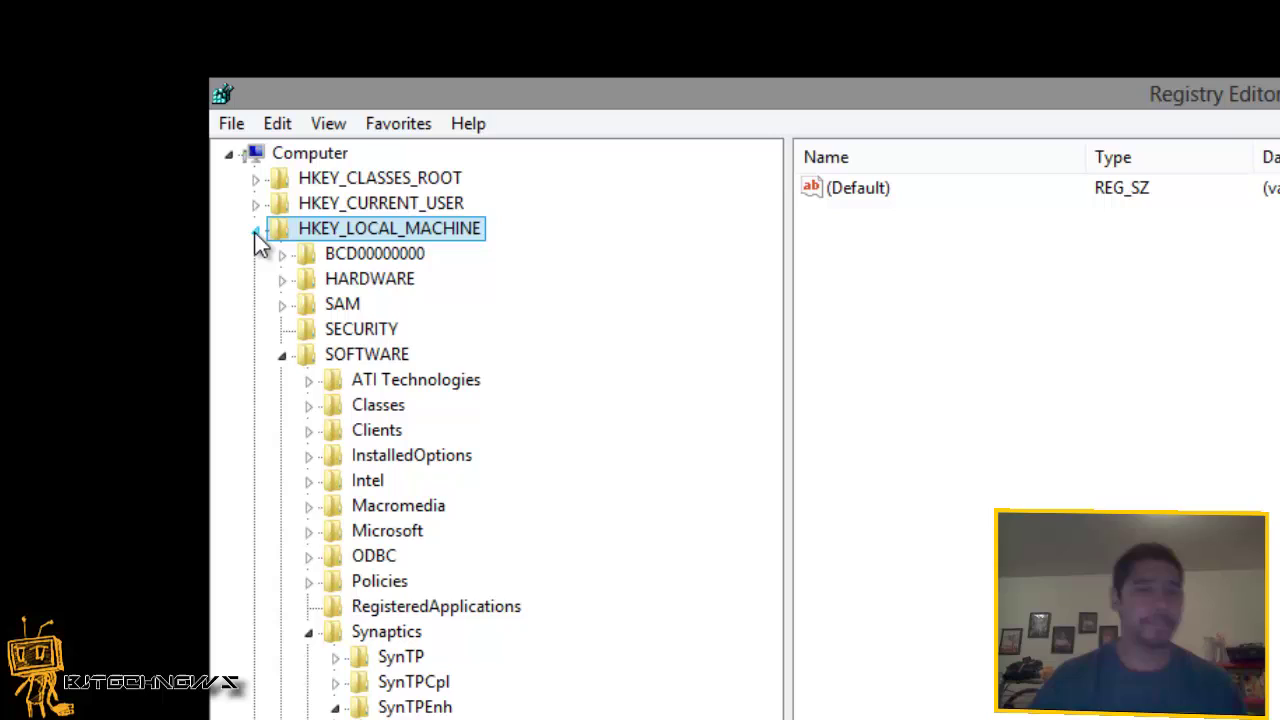
pyautogui.click(343, 362)
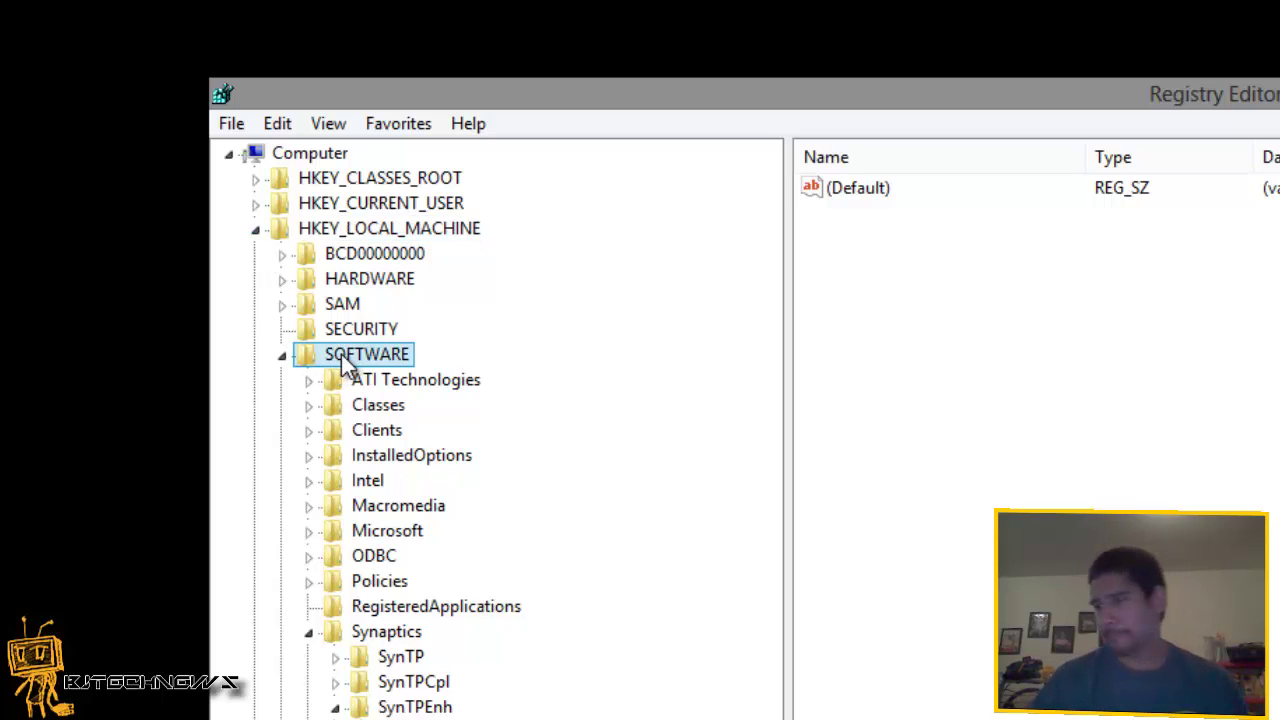
# - Expand SOFTWARE > Policies > Microsoft > Windows to list the Windows subkeys
pyautogui.click(309, 633)
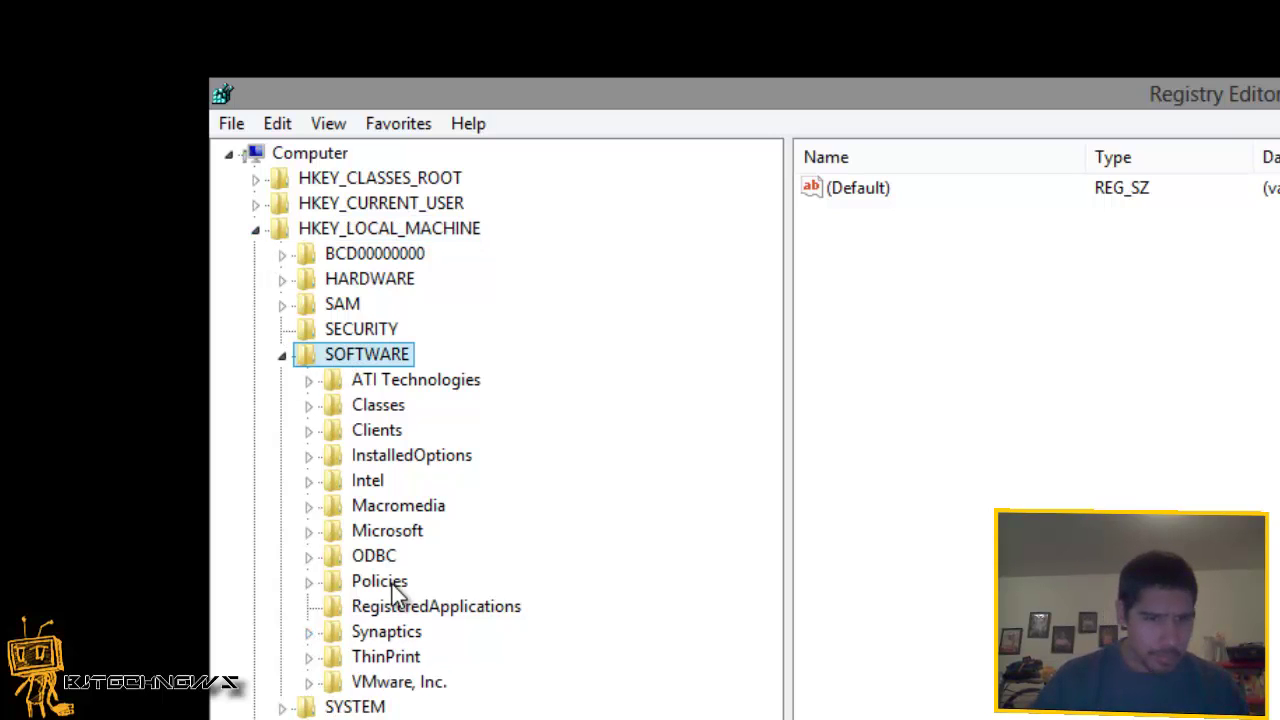
pyautogui.click(392, 586)
pyautogui.click(311, 584)
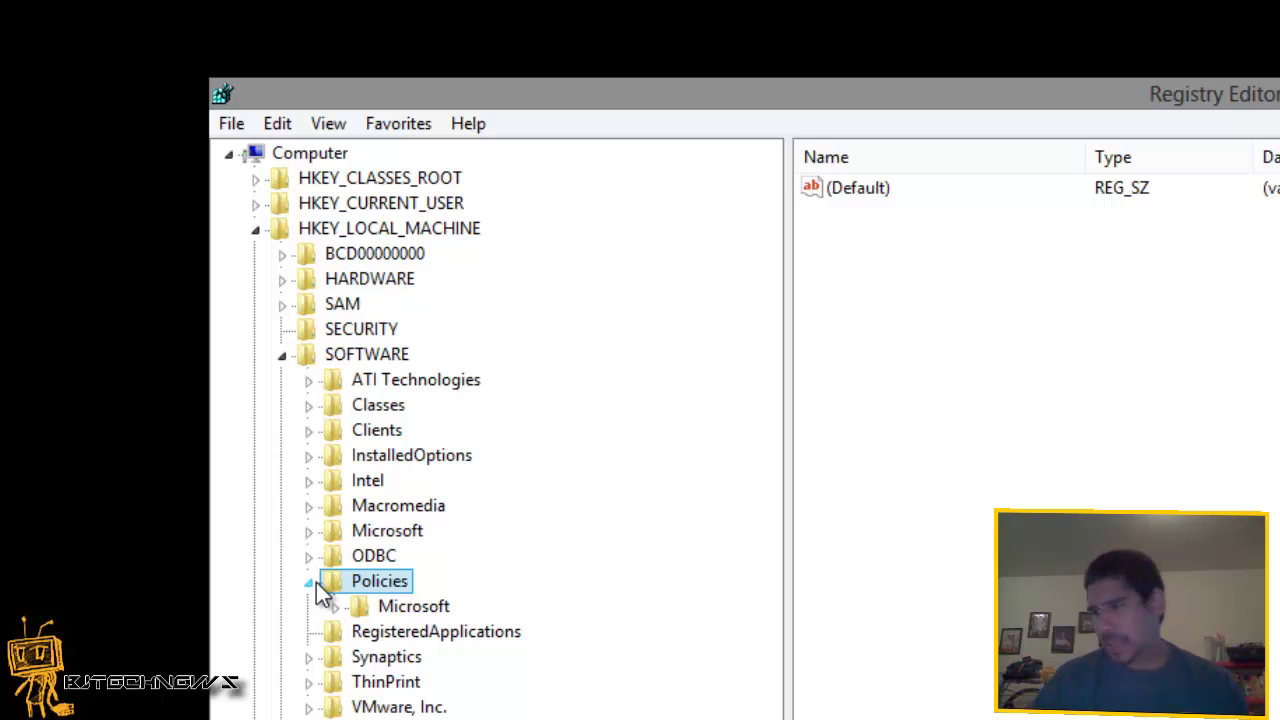
pyautogui.click(337, 607)
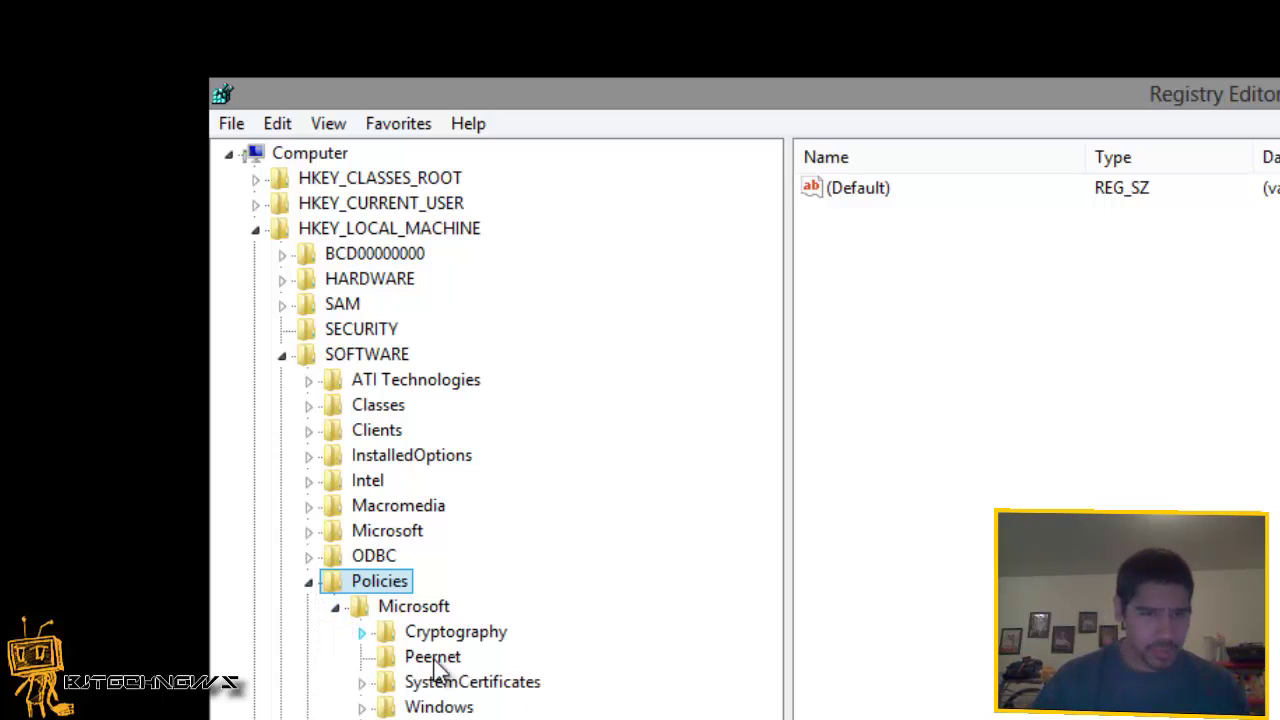
pyautogui.click(362, 708)
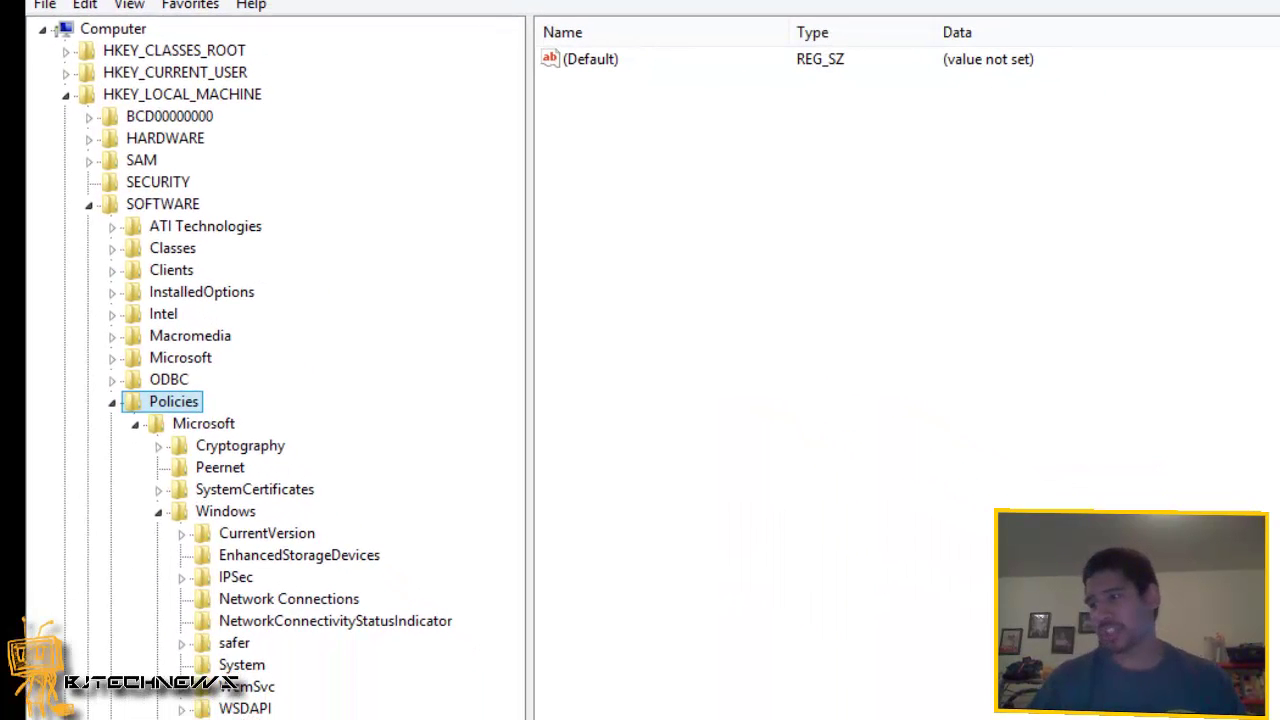
# - Create a new key named Personalization under the Windows key
pyautogui.rightClick(226, 518)
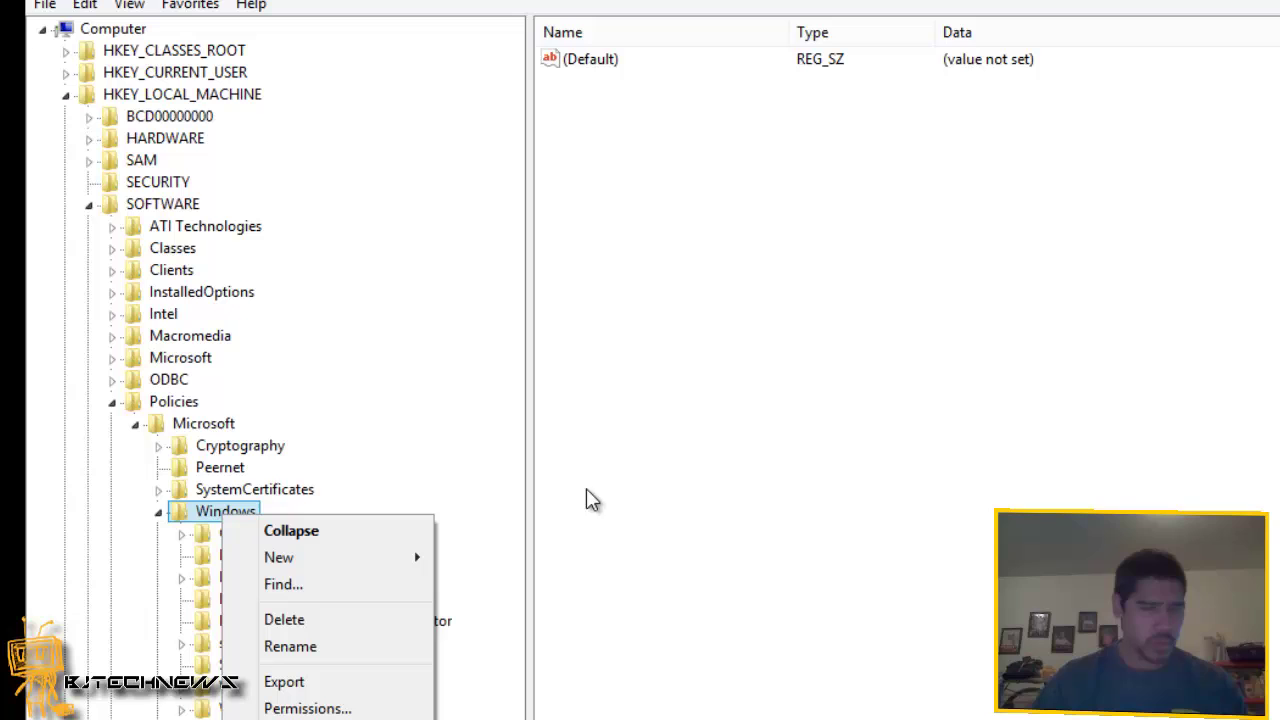
pyautogui.moveTo(355, 560)
pyautogui.click(463, 565)
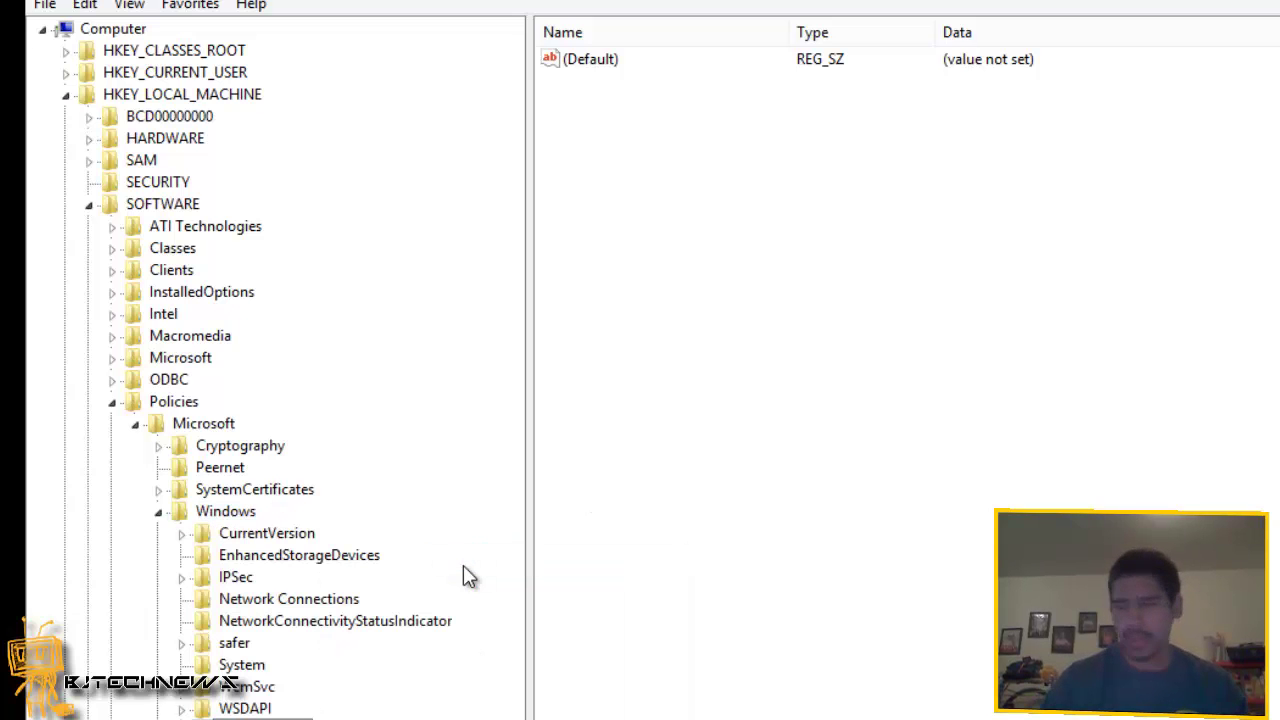
pyautogui.write('Personal')
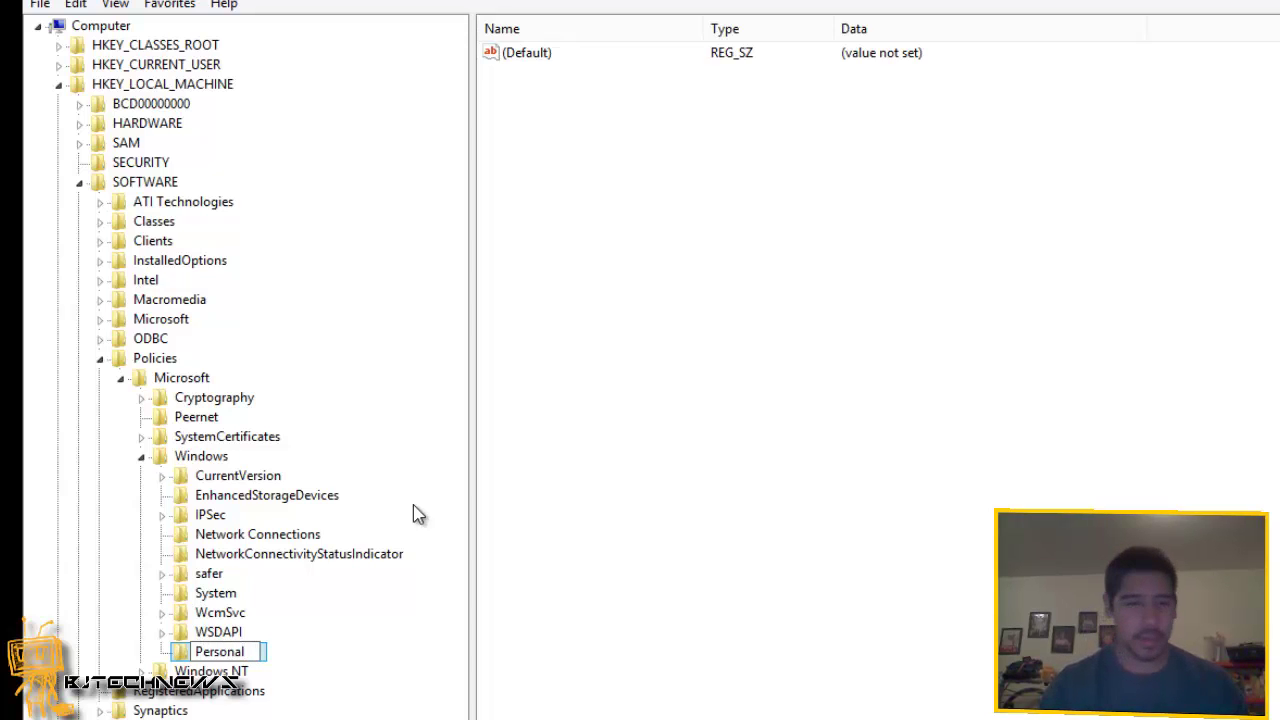
pyautogui.write('ization')
pyautogui.press('Return')
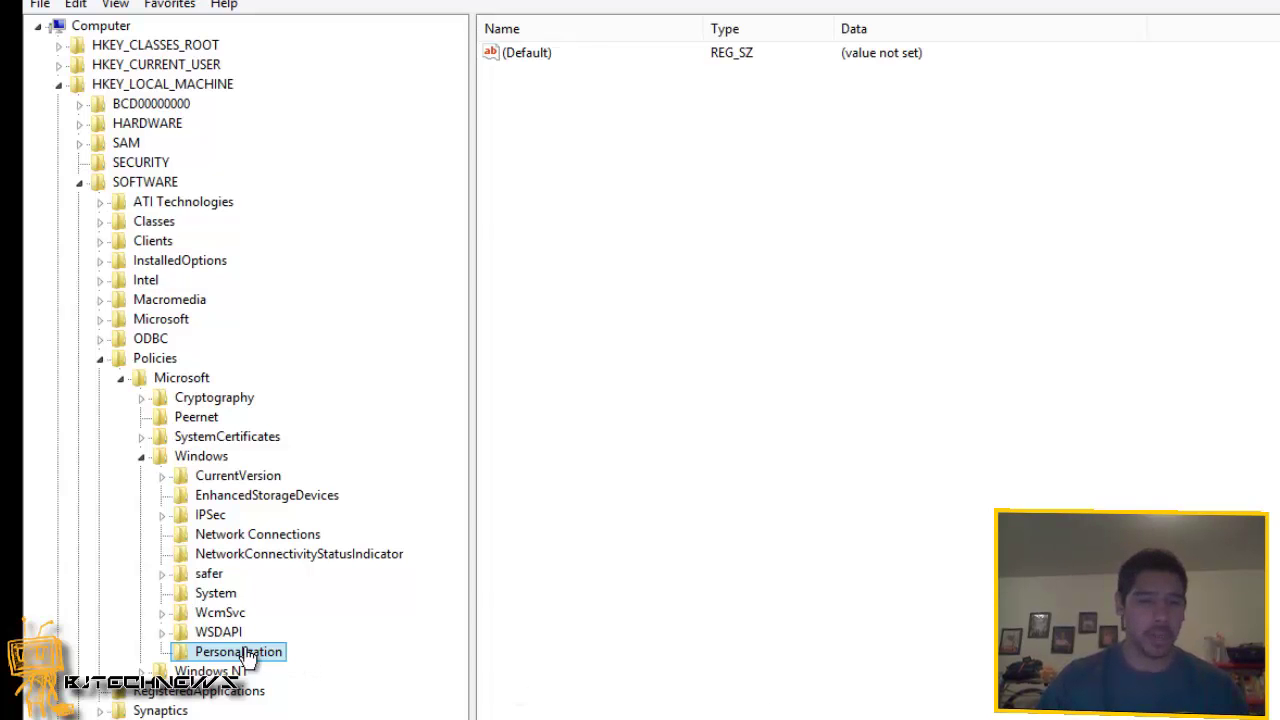
# - Add a DWORD (32-bit) value named NoLockScreen to Personalization and enter 1 as its data
pyautogui.rightClick(236, 568)
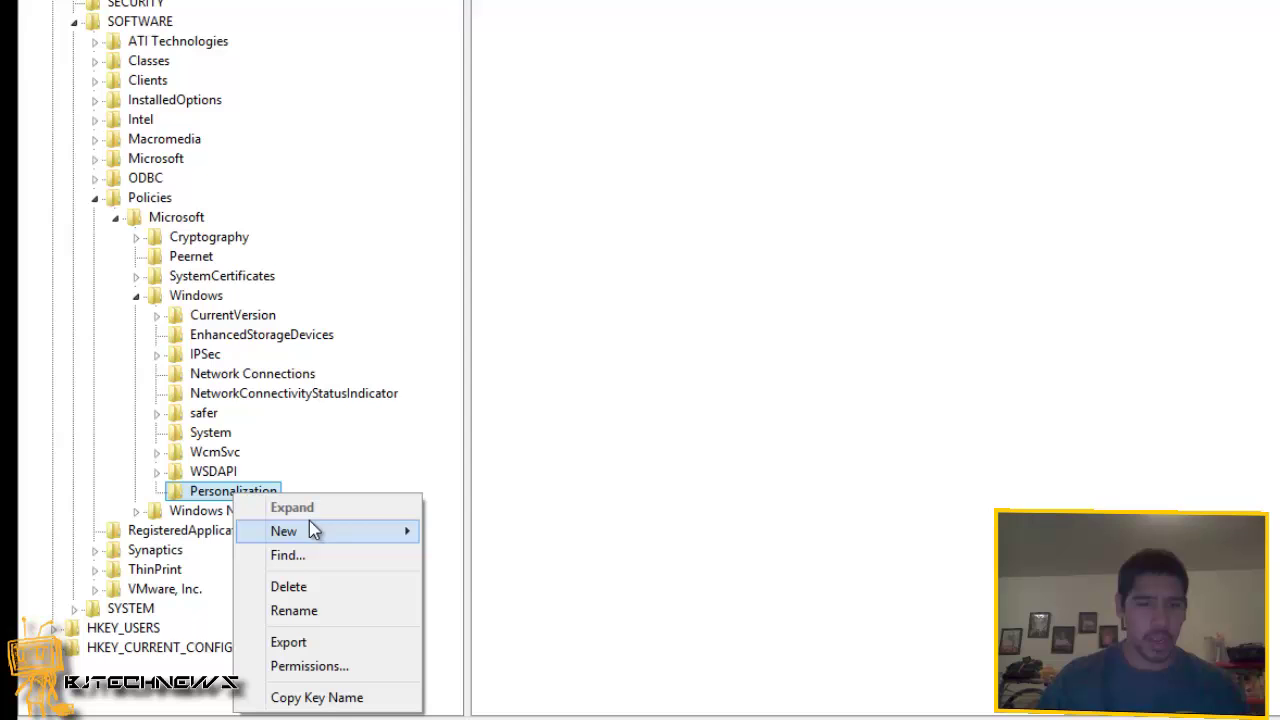
pyautogui.moveTo(309, 525)
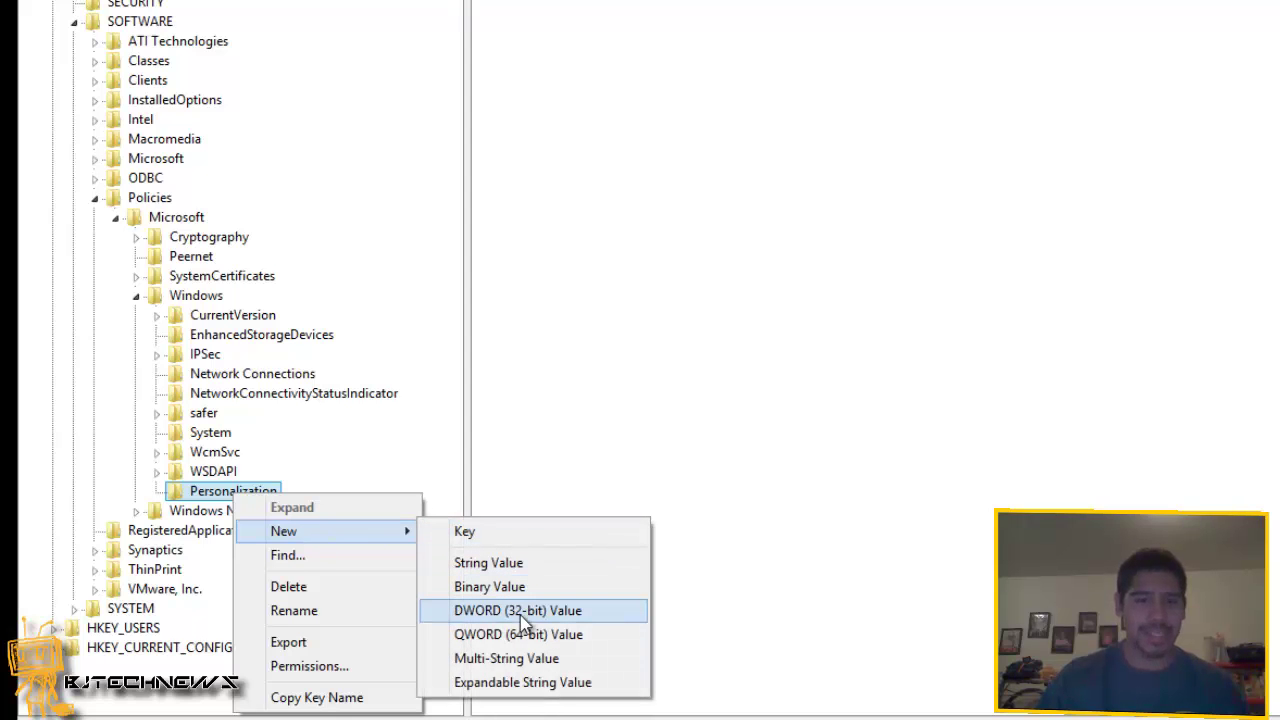
pyautogui.click(520, 615)
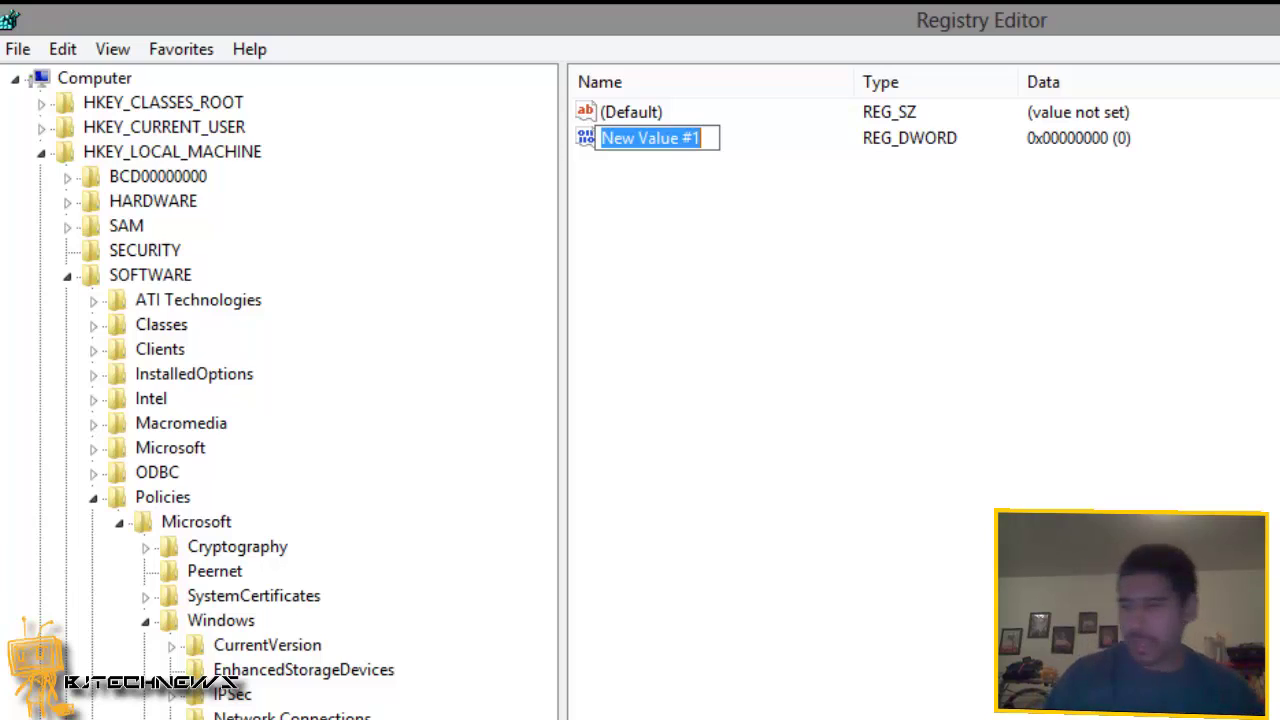
pyautogui.write('NoLoc')
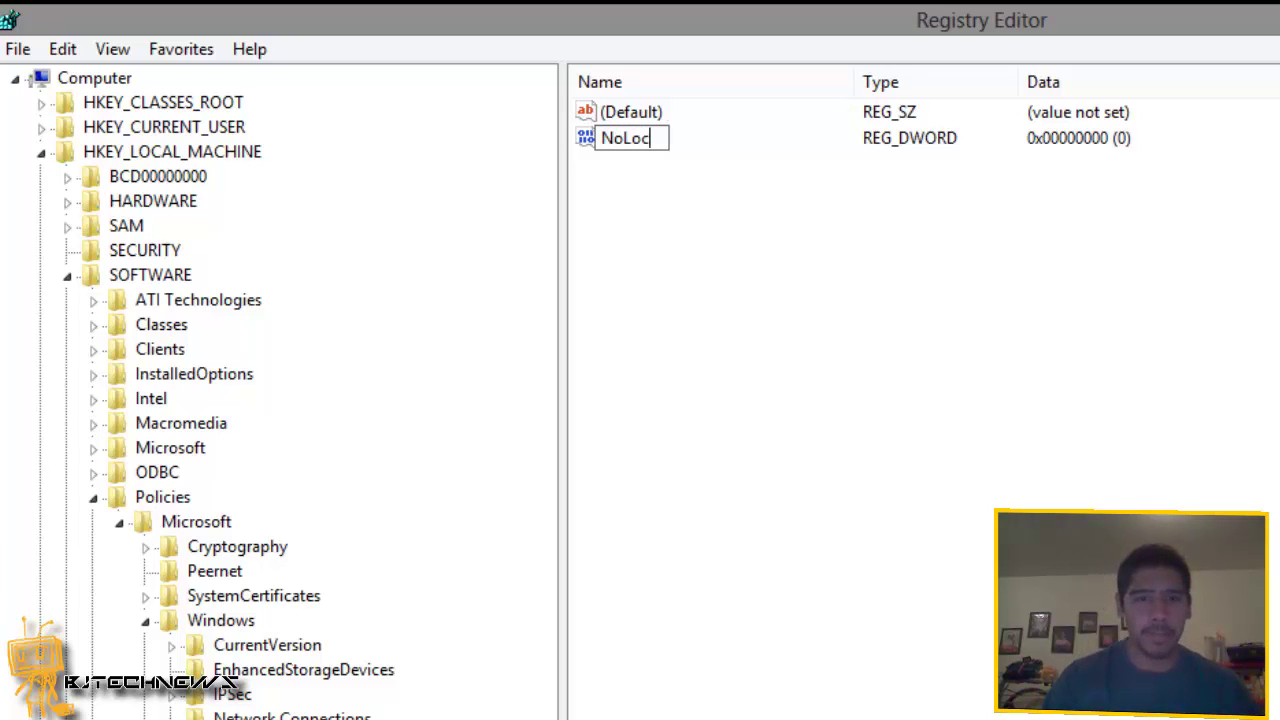
pyautogui.write('kScreen')
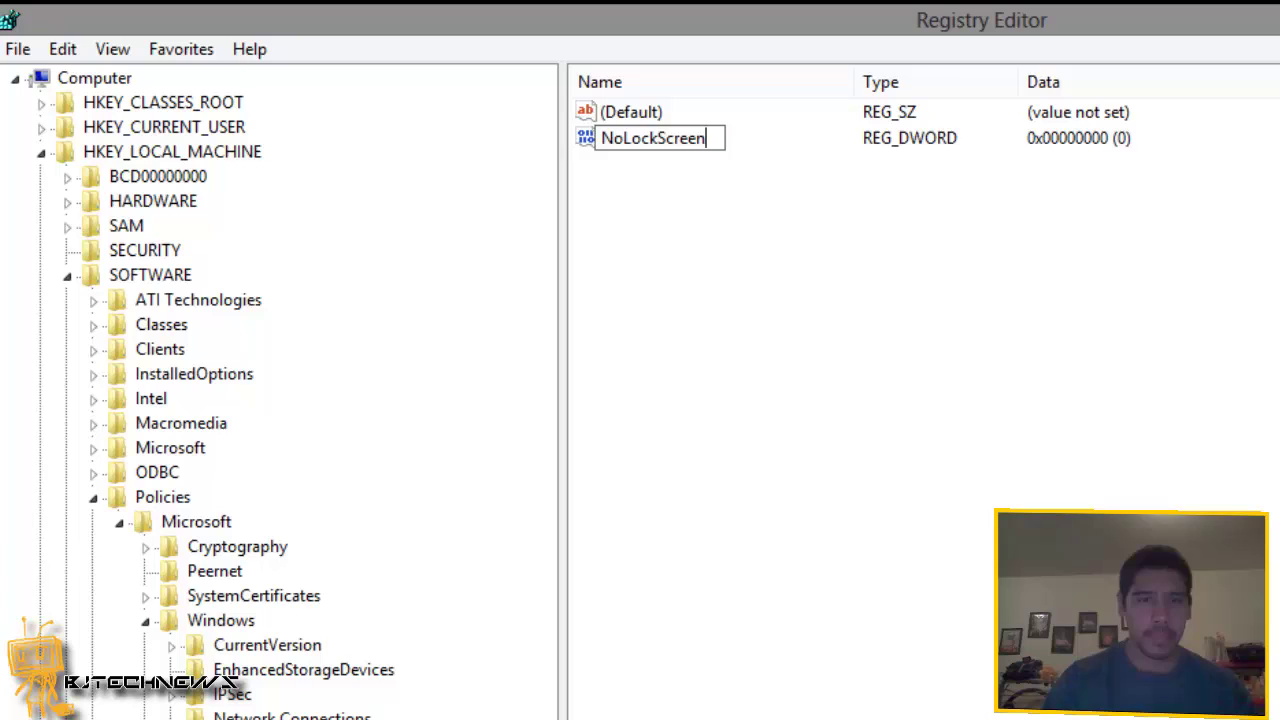
pyautogui.press('Return')
pyautogui.press('Return')
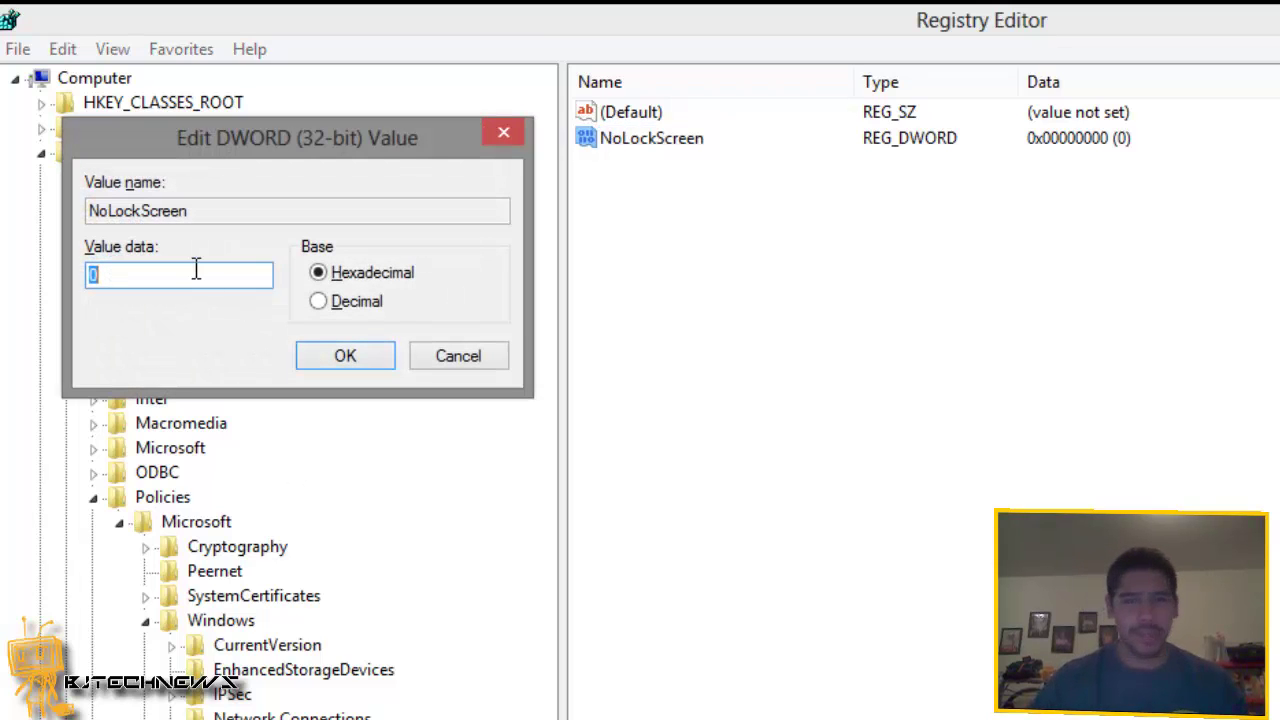
pyautogui.write('1')
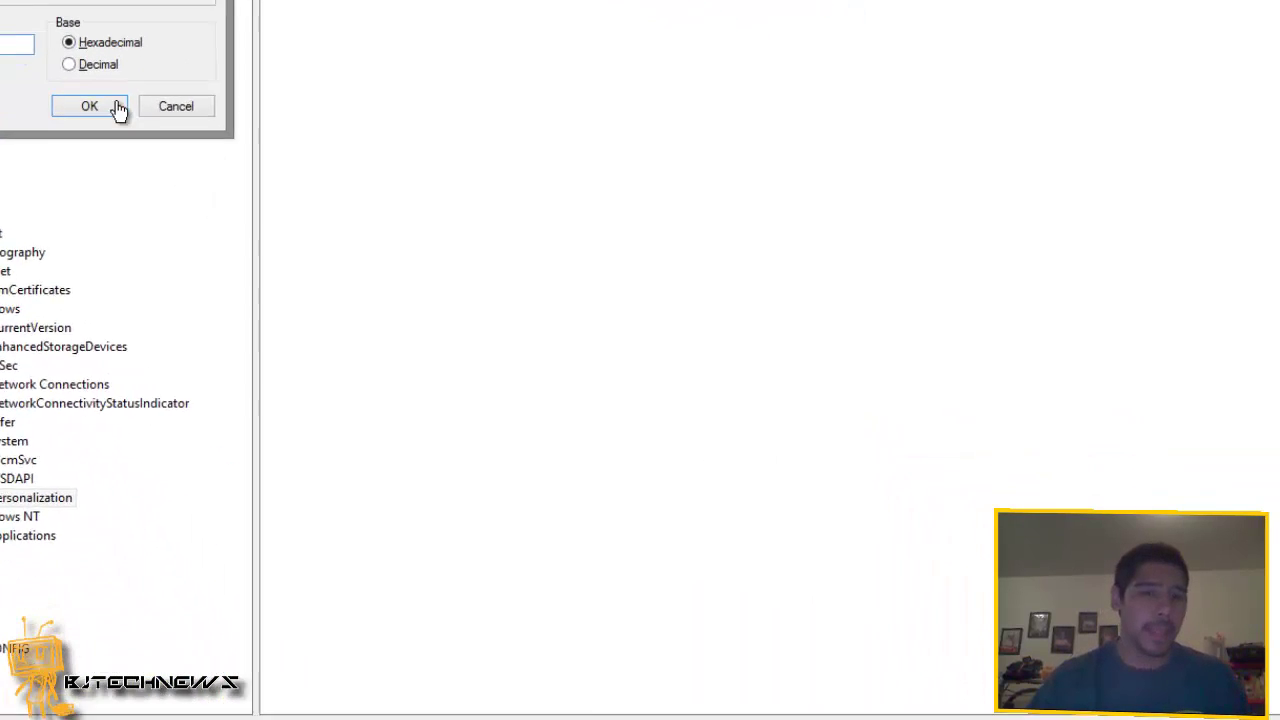
pyautogui.click(50, 67)
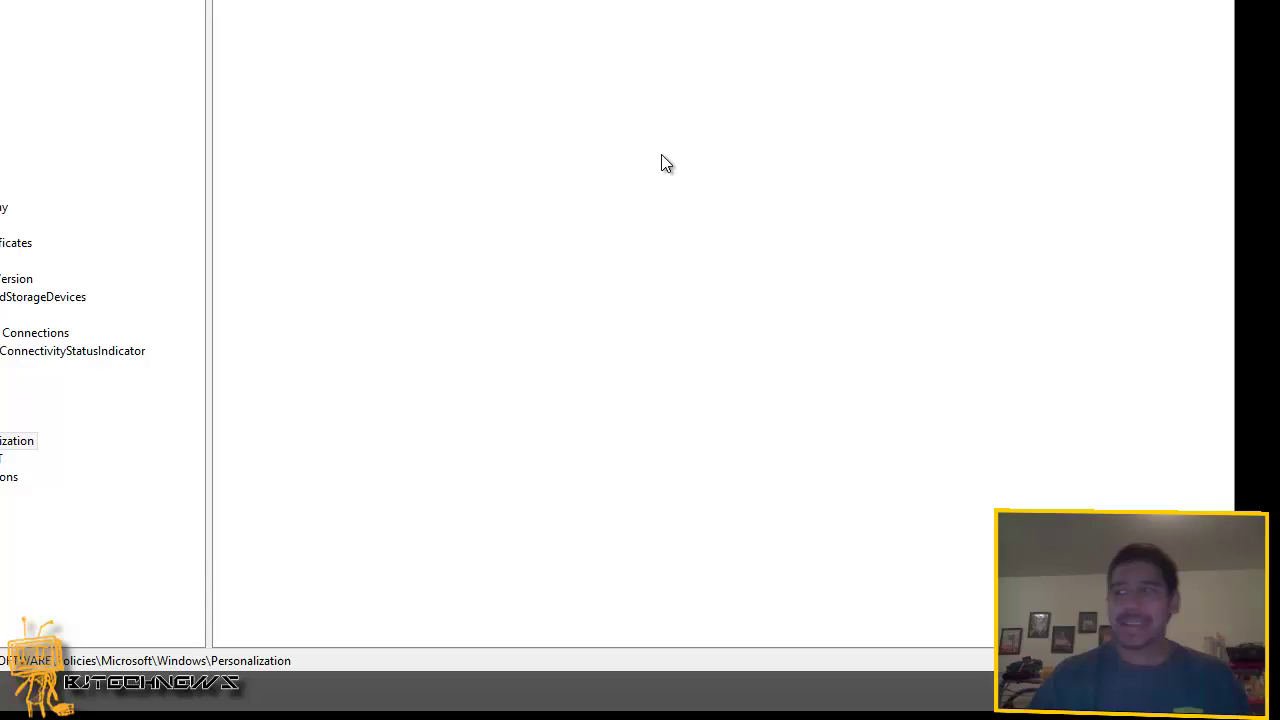